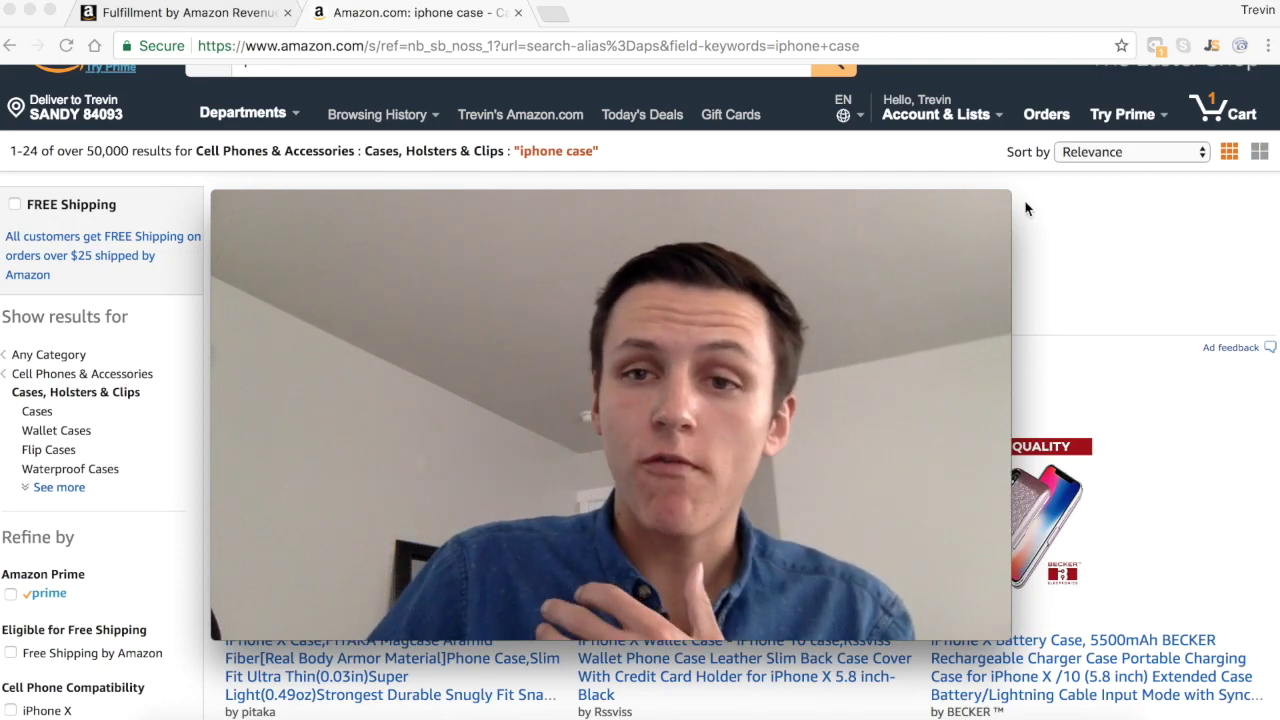
Shrink the floating movie recording window and move it clear of most of the search results
mouse_move(1004, 197)
left_click_drag(1004, 197, 636, 404)
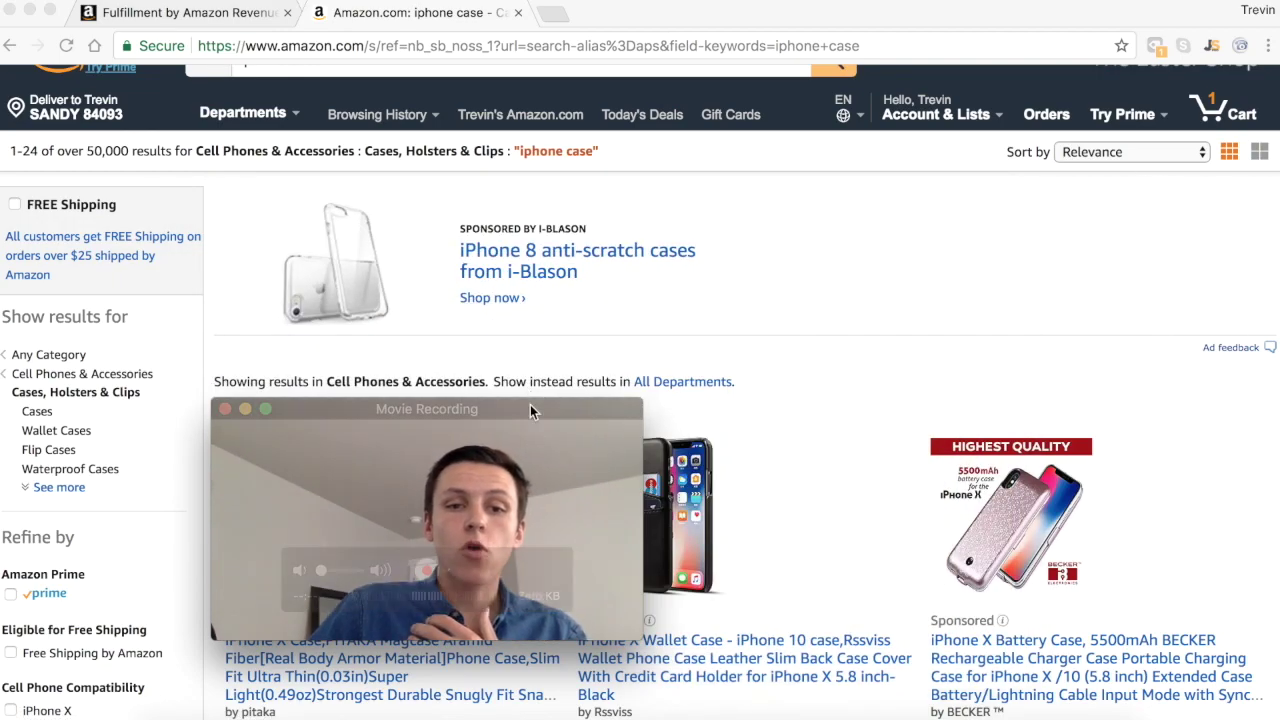
left_click_drag(531, 406, 316, 498)
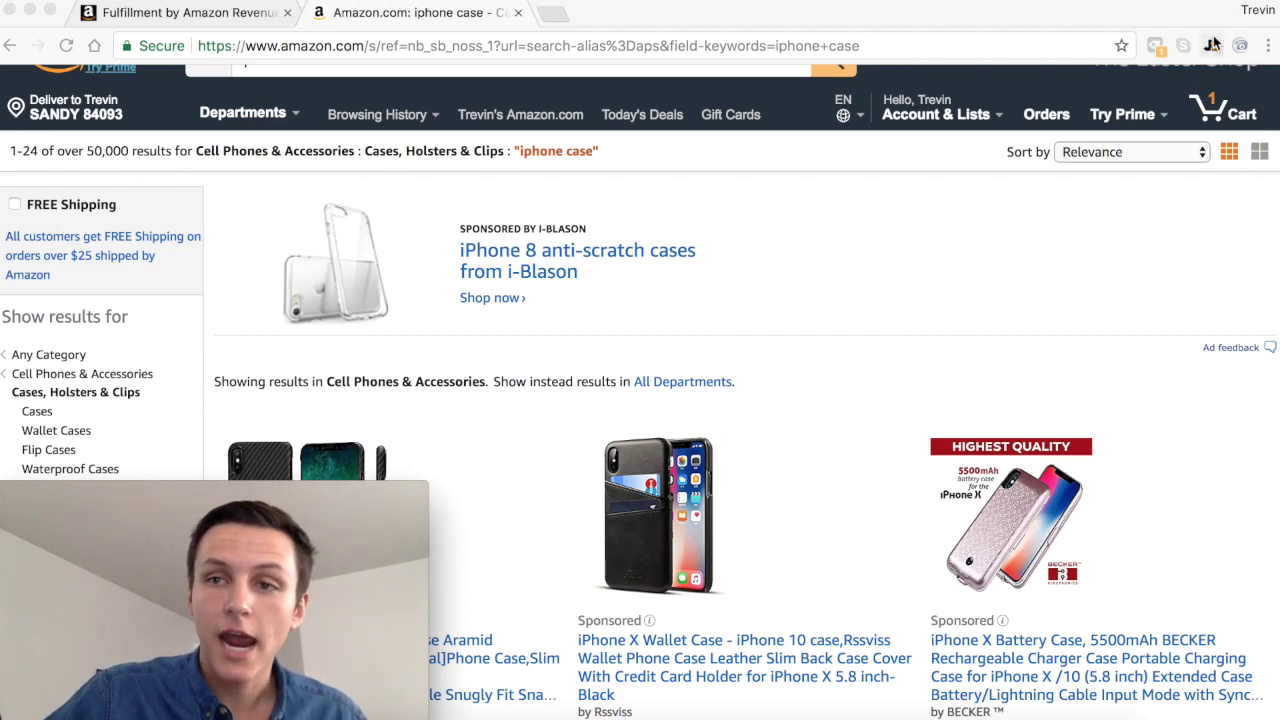
Analyze the iphone case search results with the Jungle Scout extension
scroll(1130, 160, "up", 2)
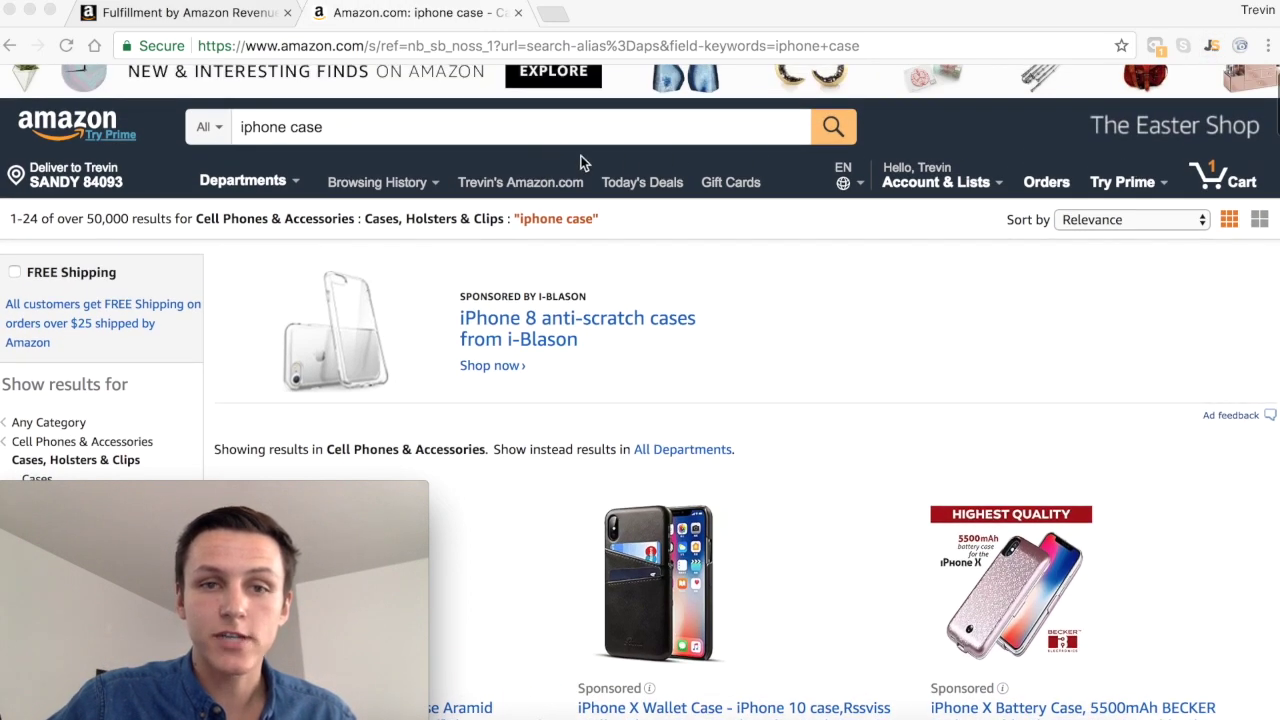
left_click(1212, 47)
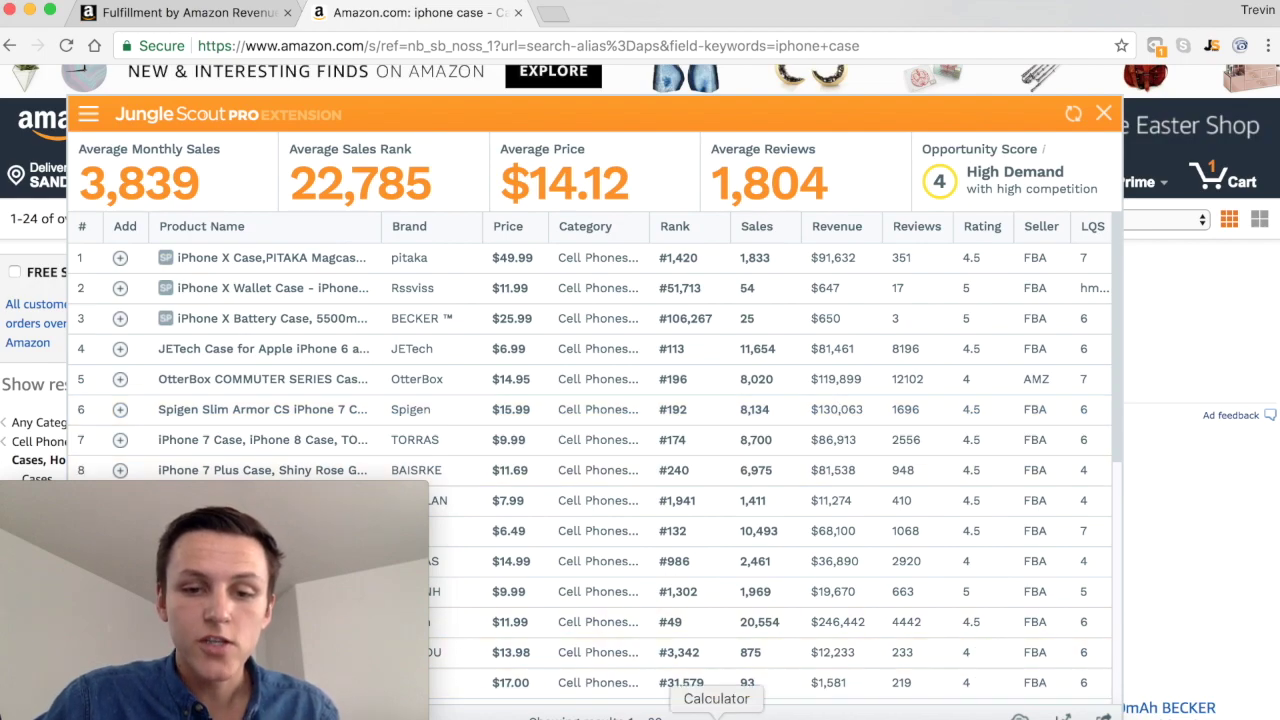
Switch to Calculator, multiply 150 by 10, and close the calculator
left_click(718, 708)
left_click(519, 345)
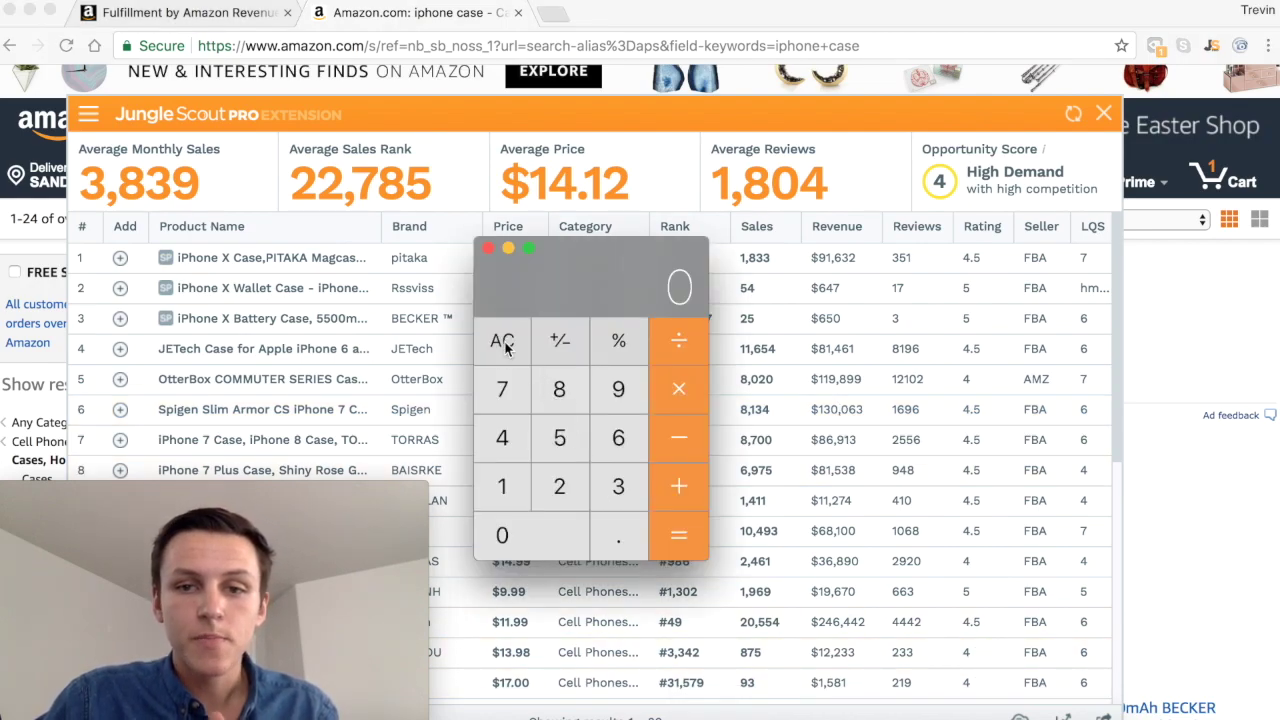
left_click(515, 485)
left_click(558, 437)
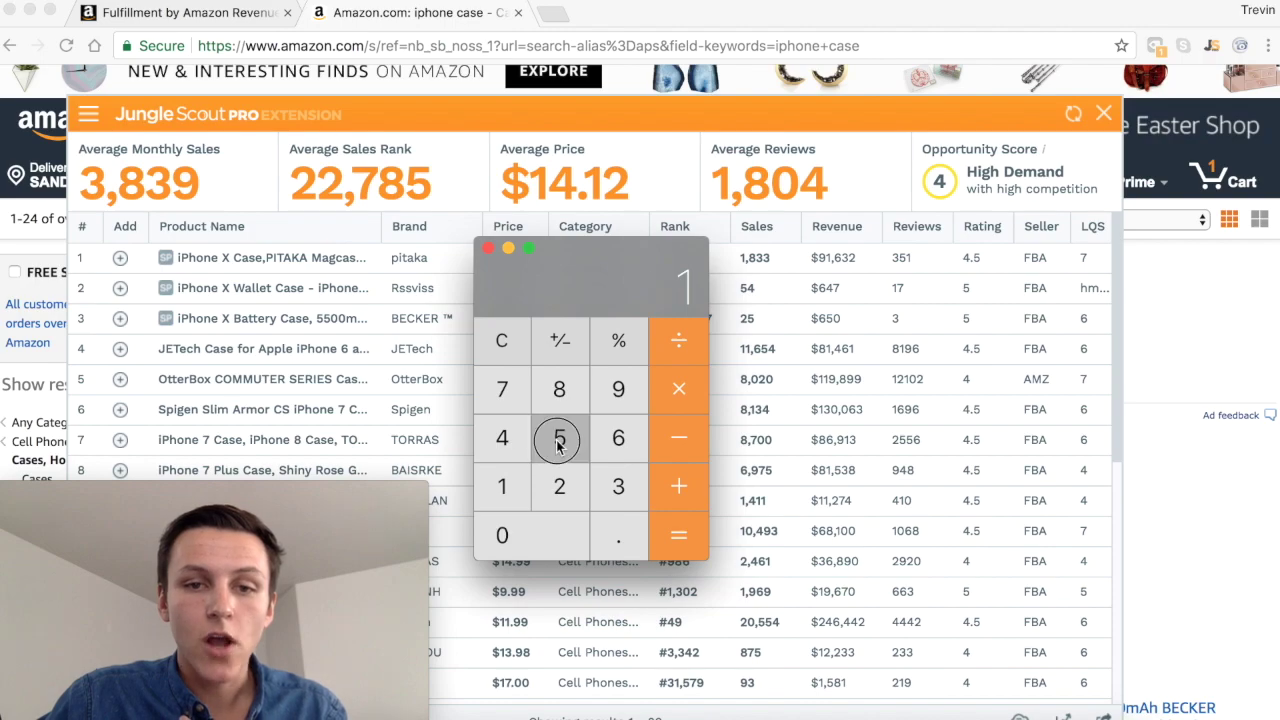
left_click(530, 530)
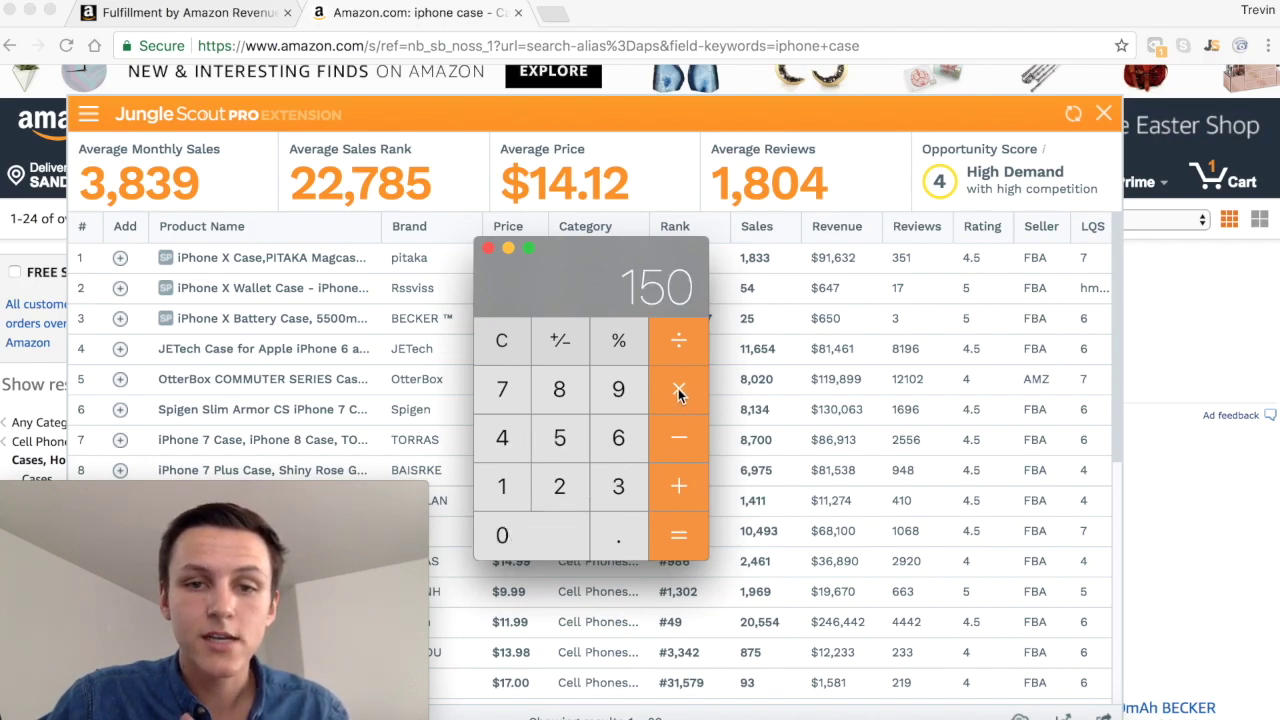
left_click(678, 390)
left_click(507, 486)
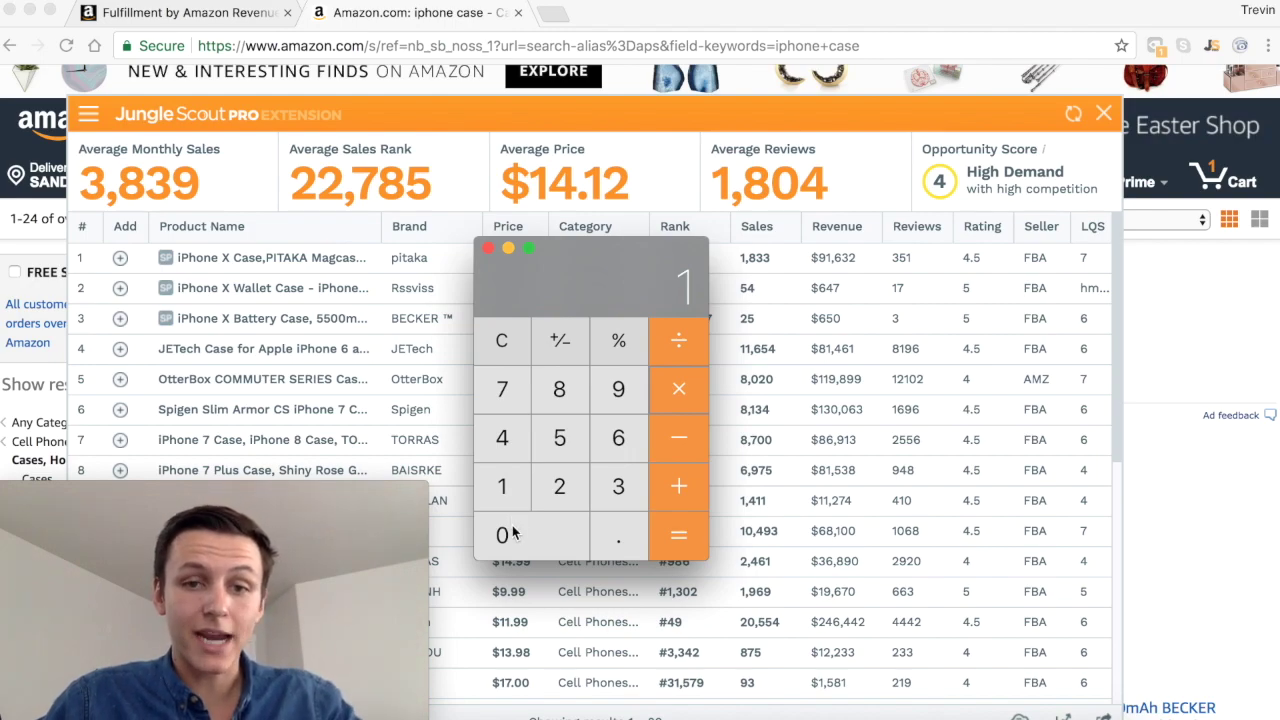
left_click(513, 530)
left_click(684, 526)
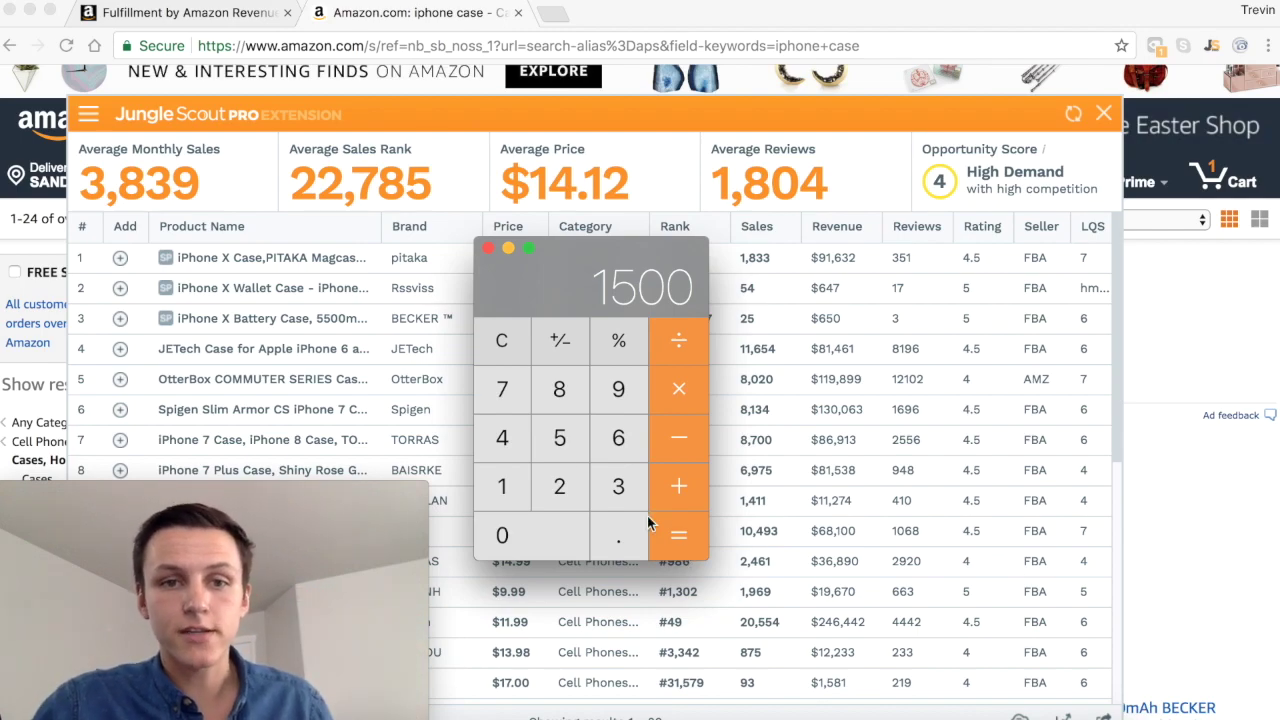
left_click(488, 248)
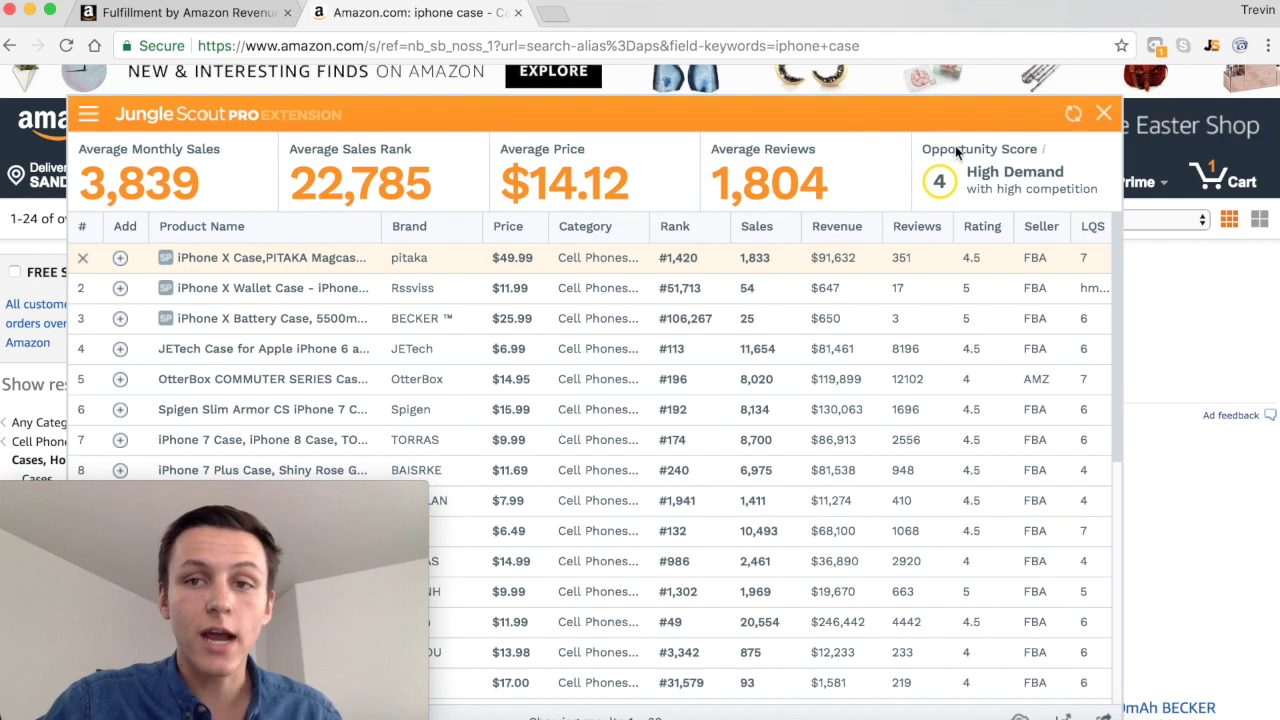
Dismiss Jungle Scout and look up iphone case in the FBA Revenue Calculator, choosing the OtterBox COMMUTER SERIES Case for iPhone 6/6s
left_click(1104, 115)
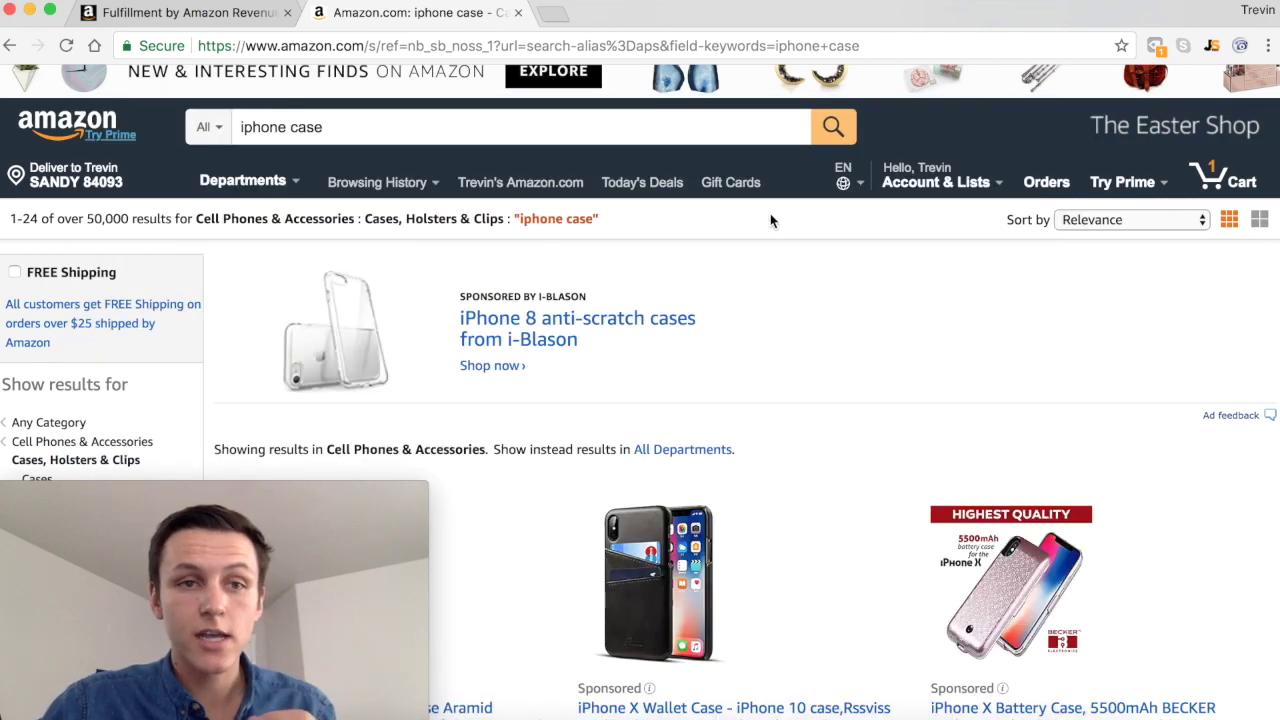
left_click(201, 12)
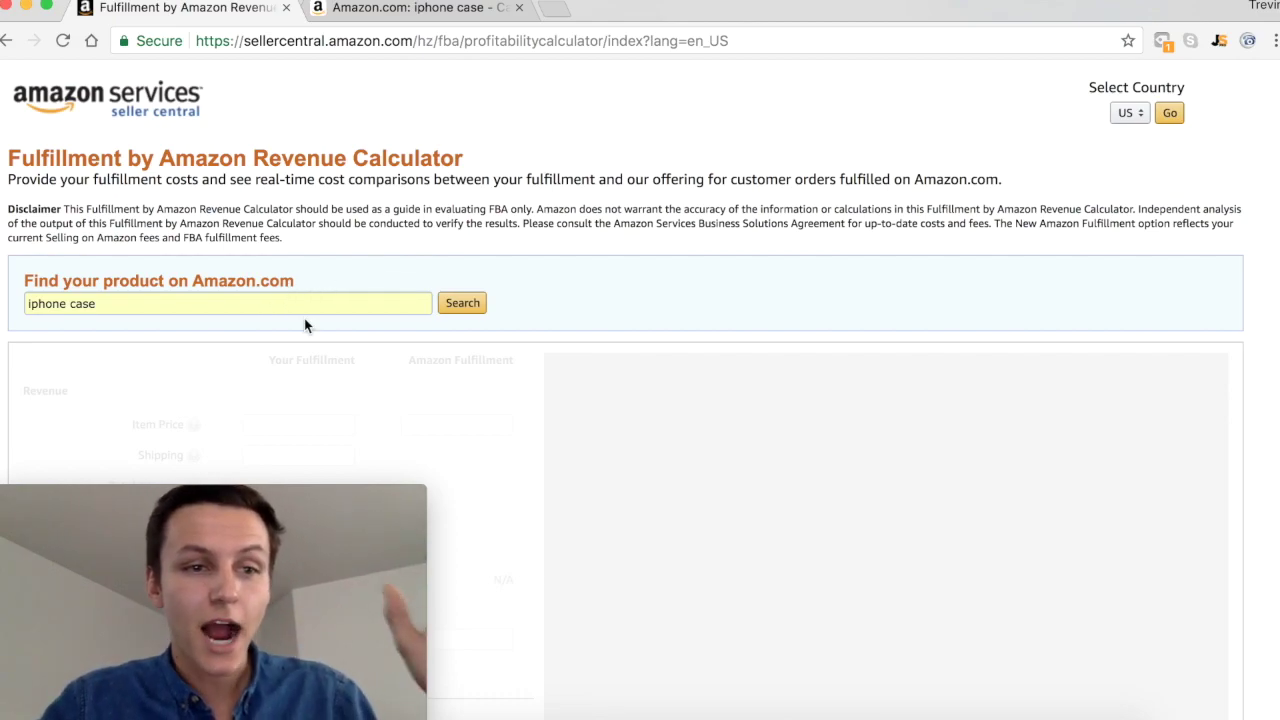
left_click(456, 311)
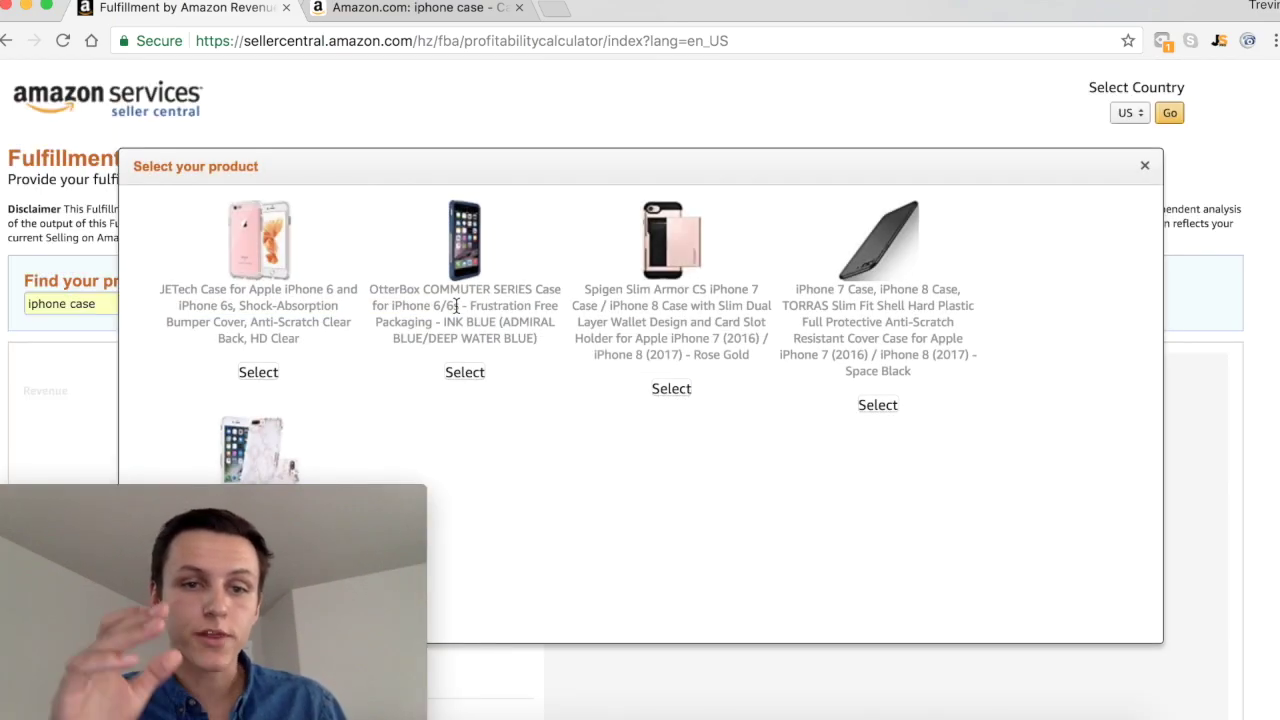
left_click(476, 374)
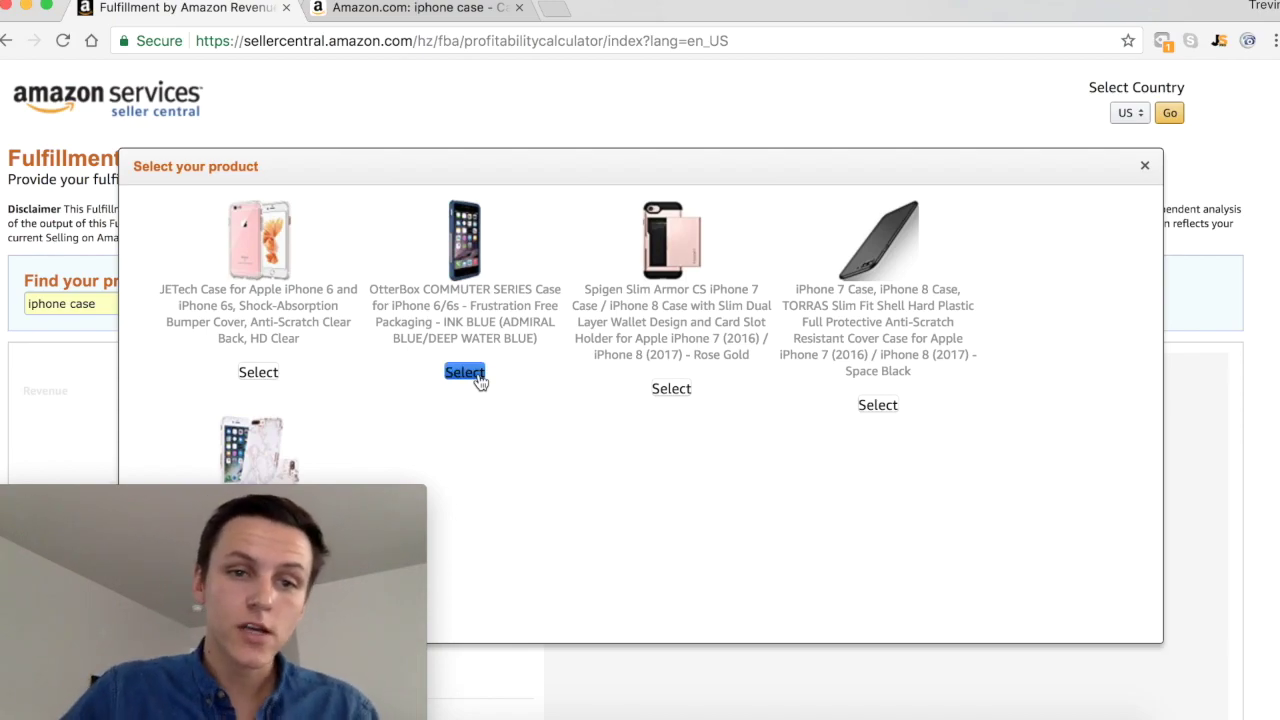
scroll(478, 373, "down", 4)
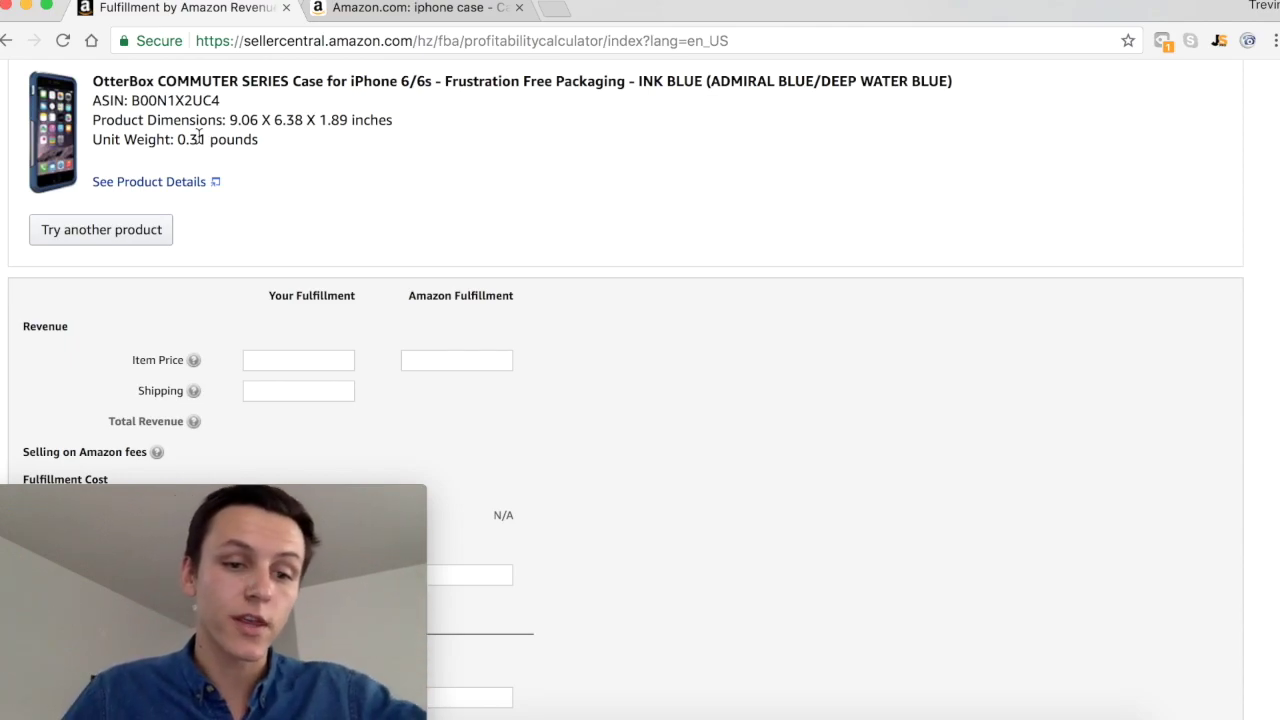
Calculate the Amazon Fulfillment profitability with an item price of 12 and a product cost of 3
scroll(199, 137, "down", 3)
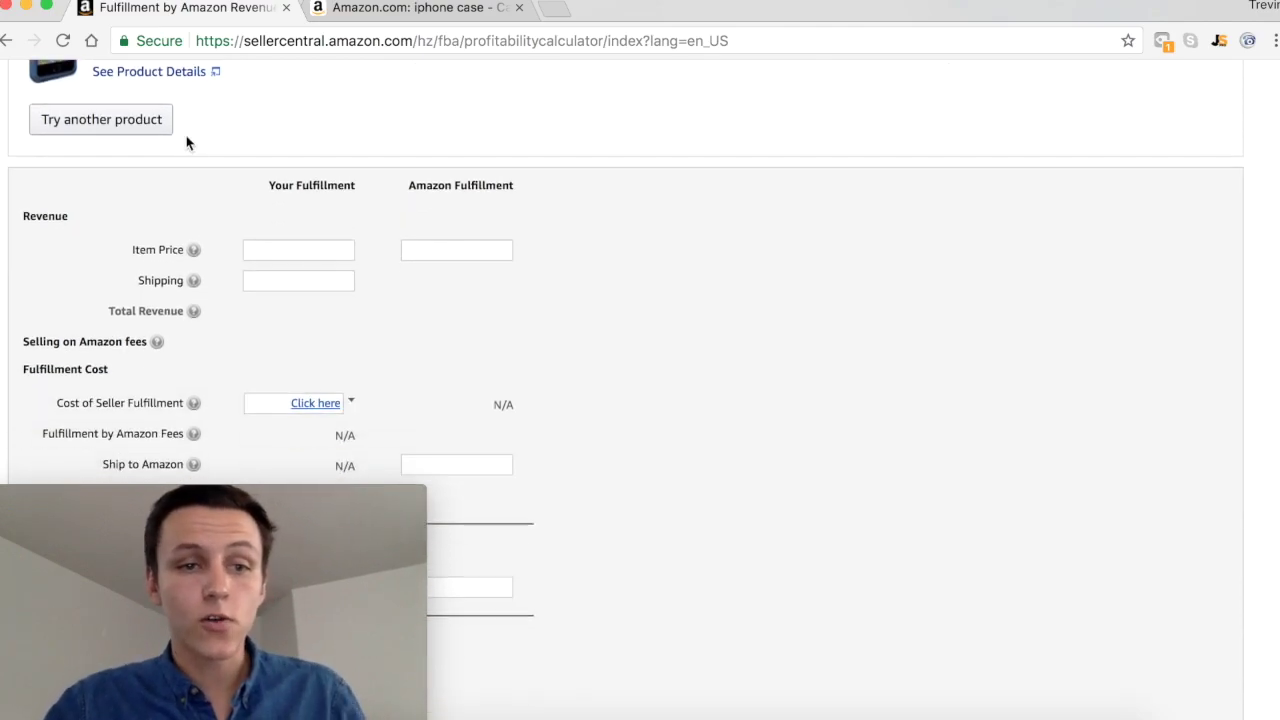
left_click(472, 241)
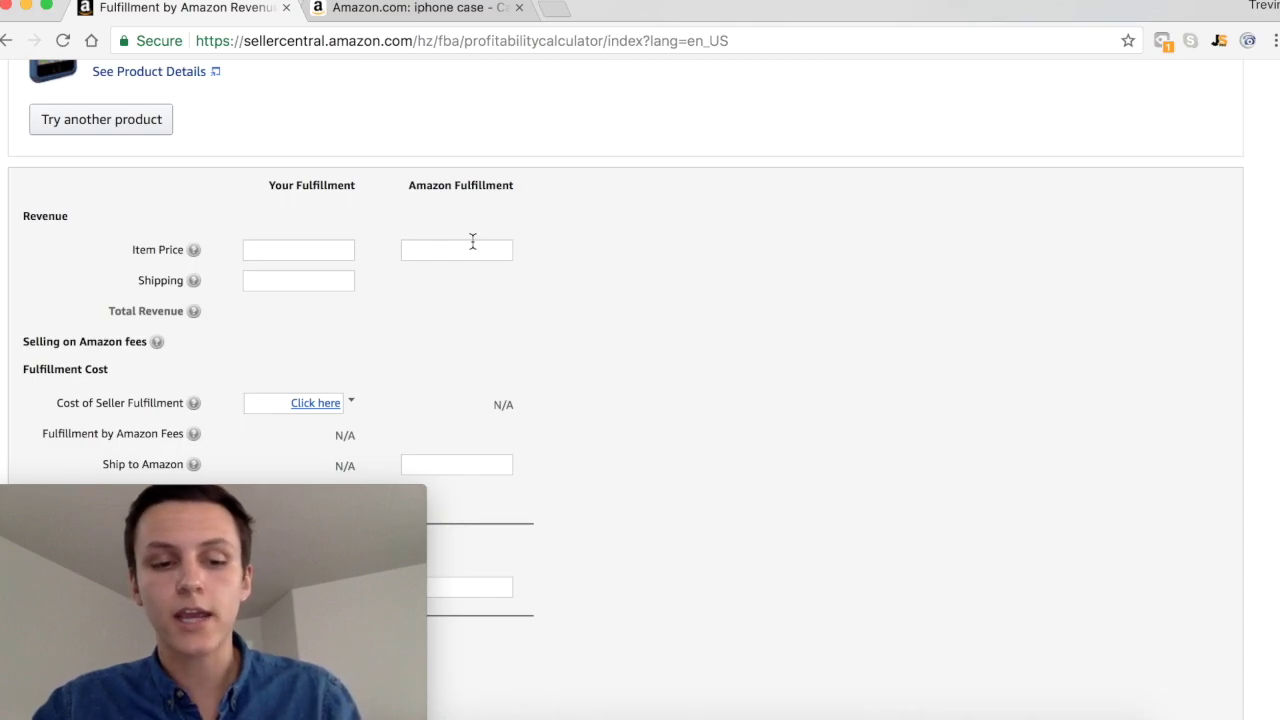
type("12")
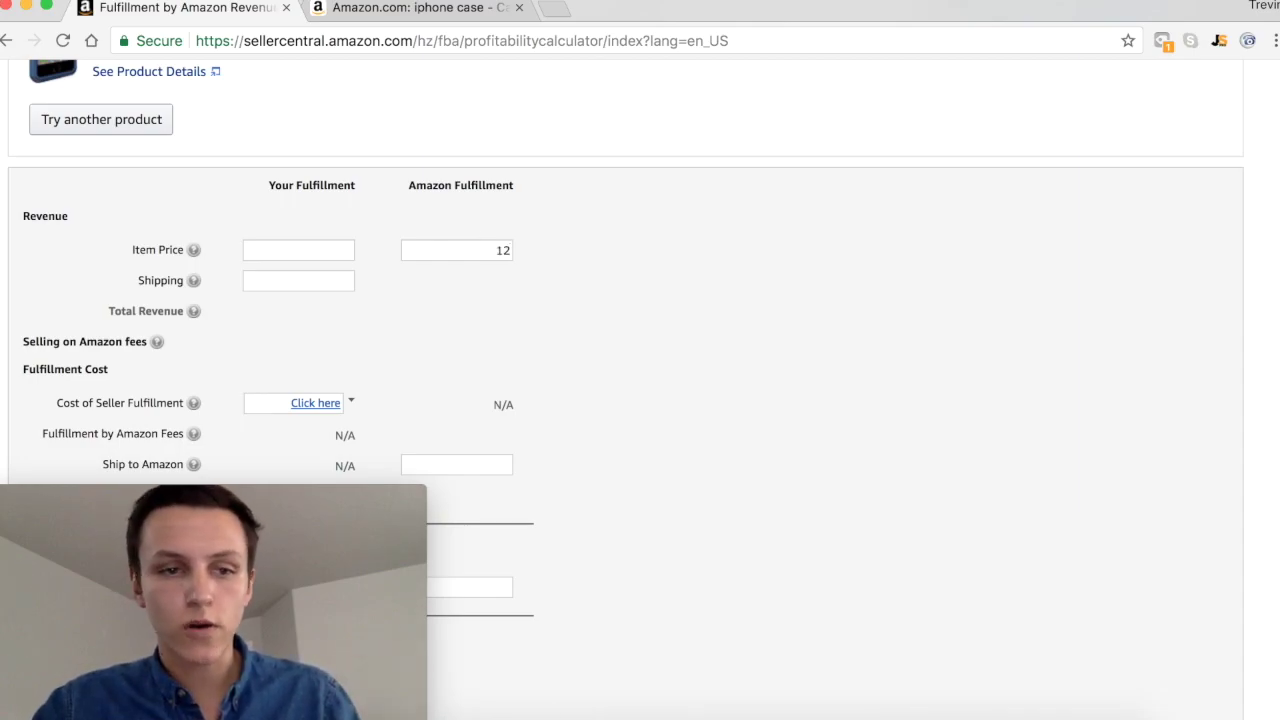
scroll(640, 390, "down", 3)
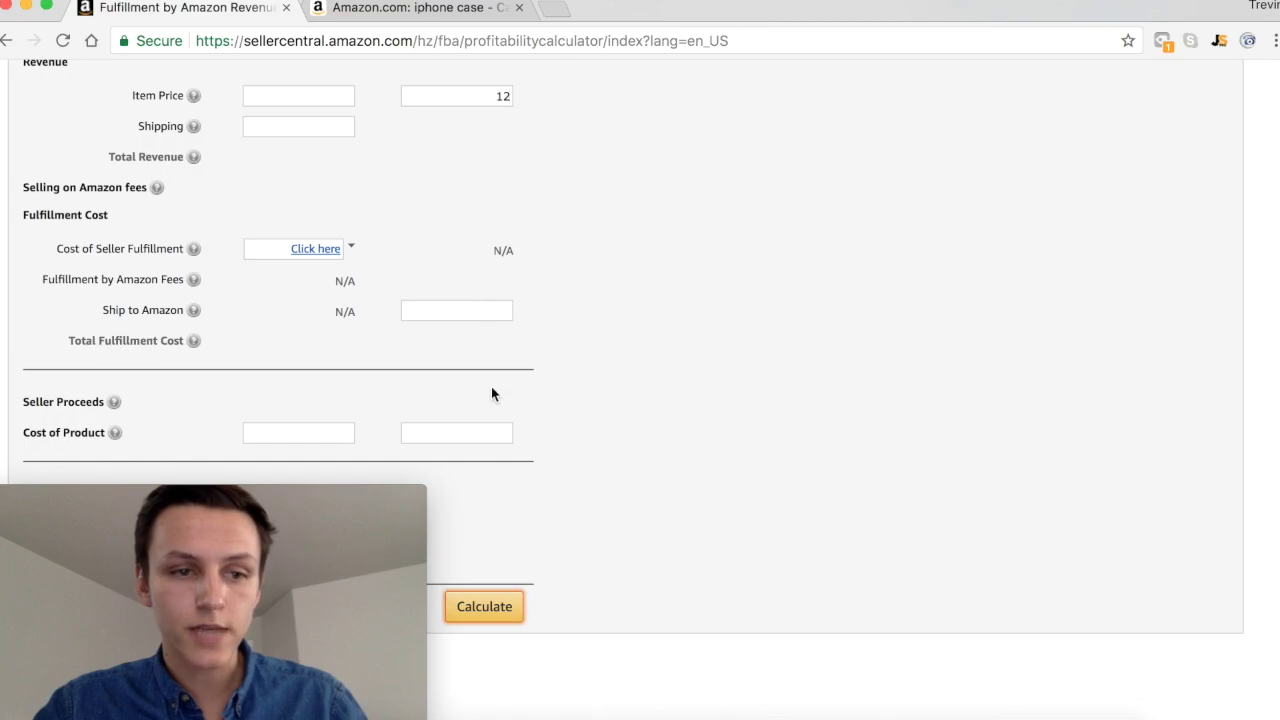
left_click(487, 437)
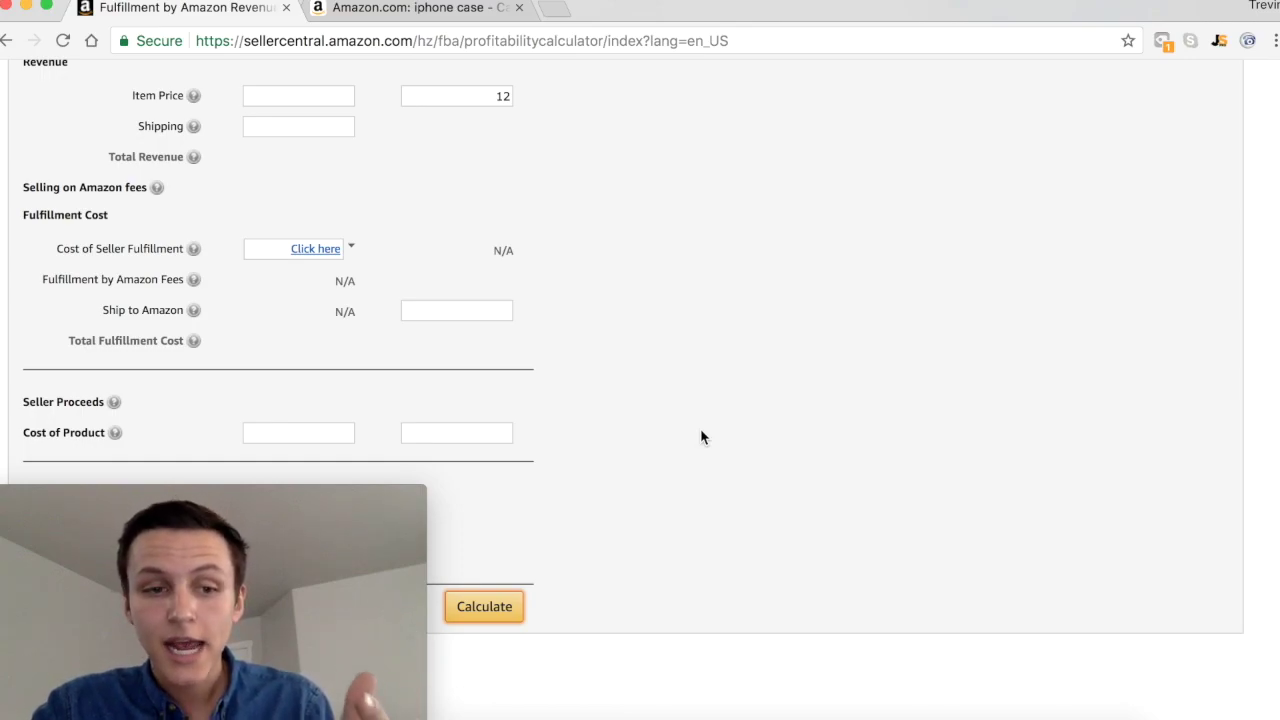
key("Tab")
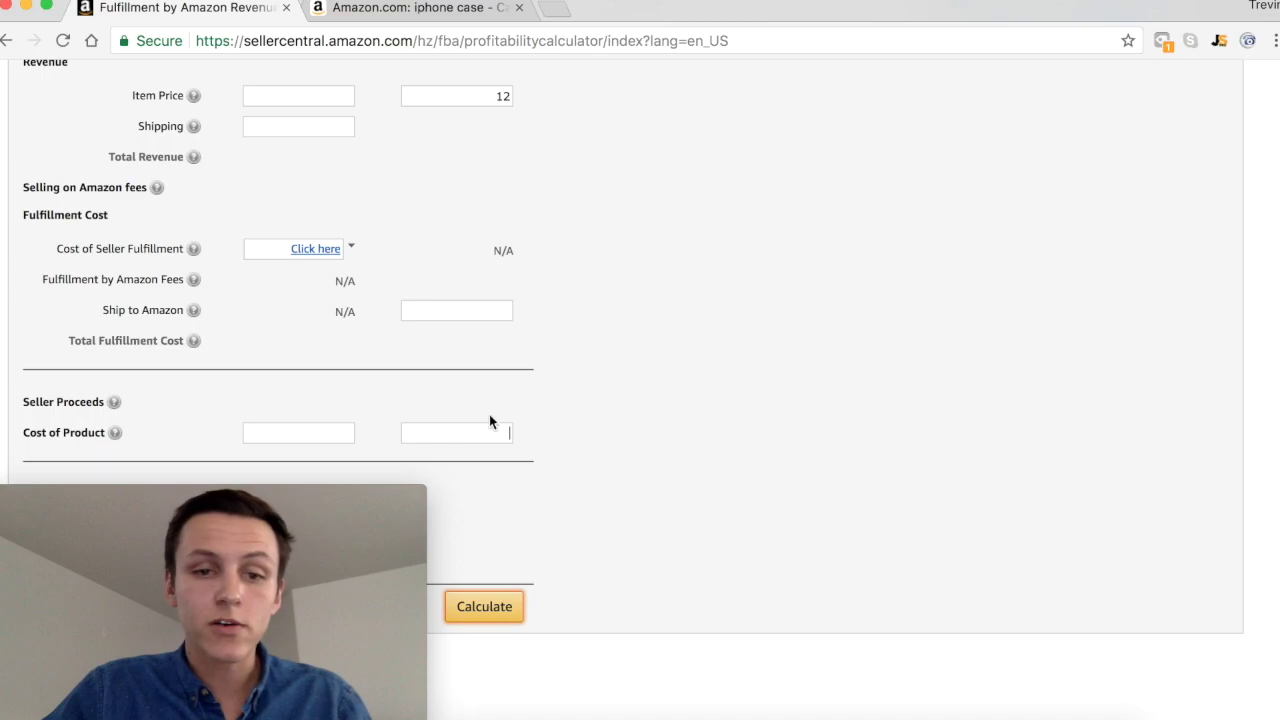
type("3")
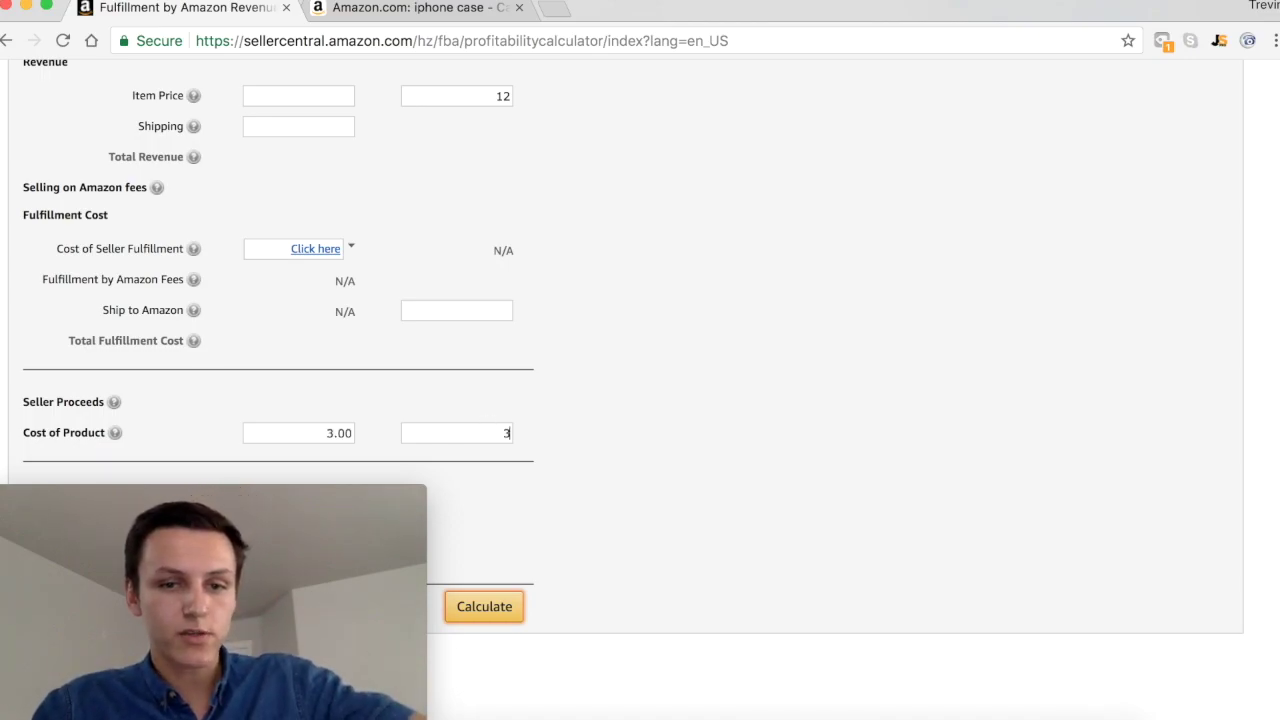
left_click(499, 610)
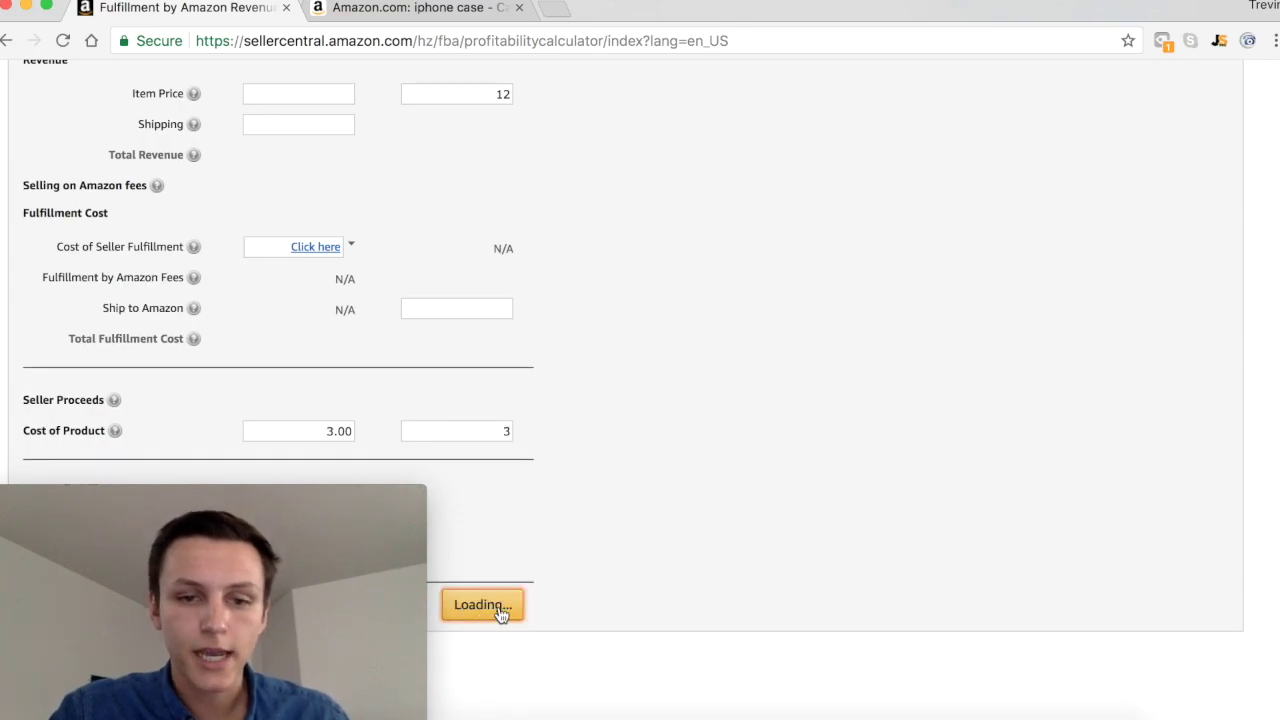
Move the movie recording window off the net profitability figures
mouse_move(366, 508)
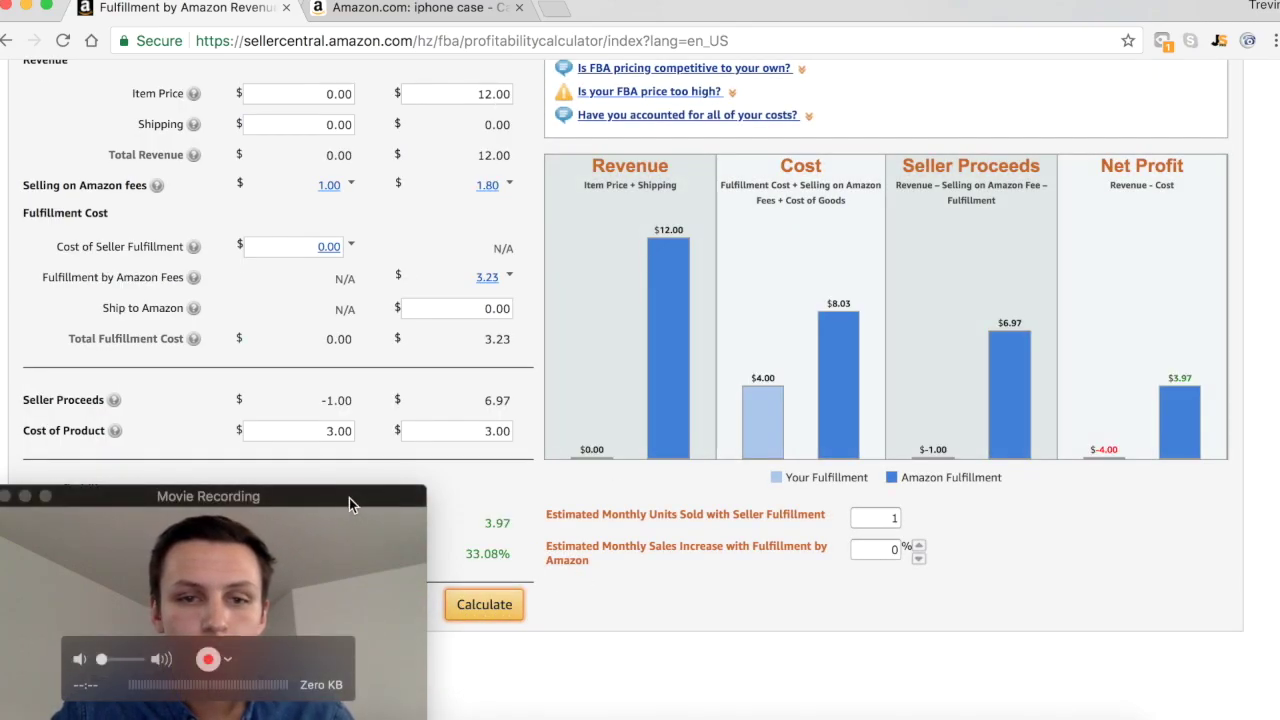
scroll(420, 403, "up", 2)
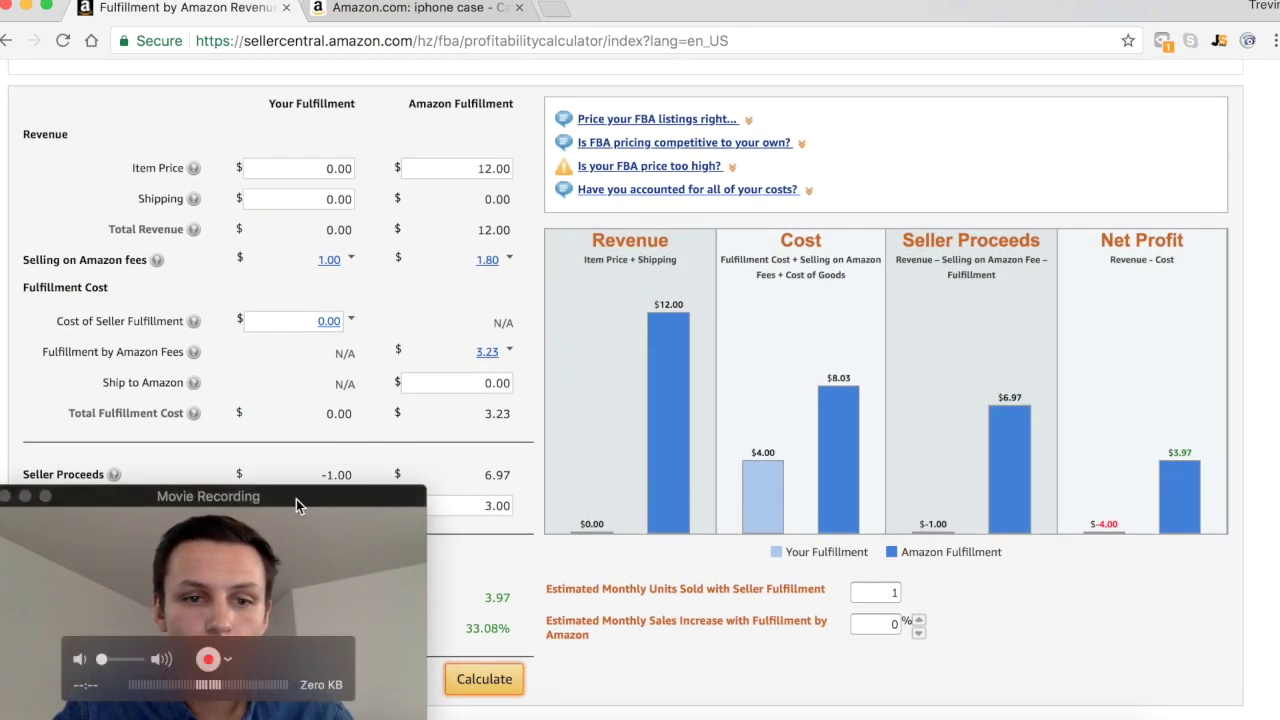
left_click_drag(296, 499, 1186, 4)
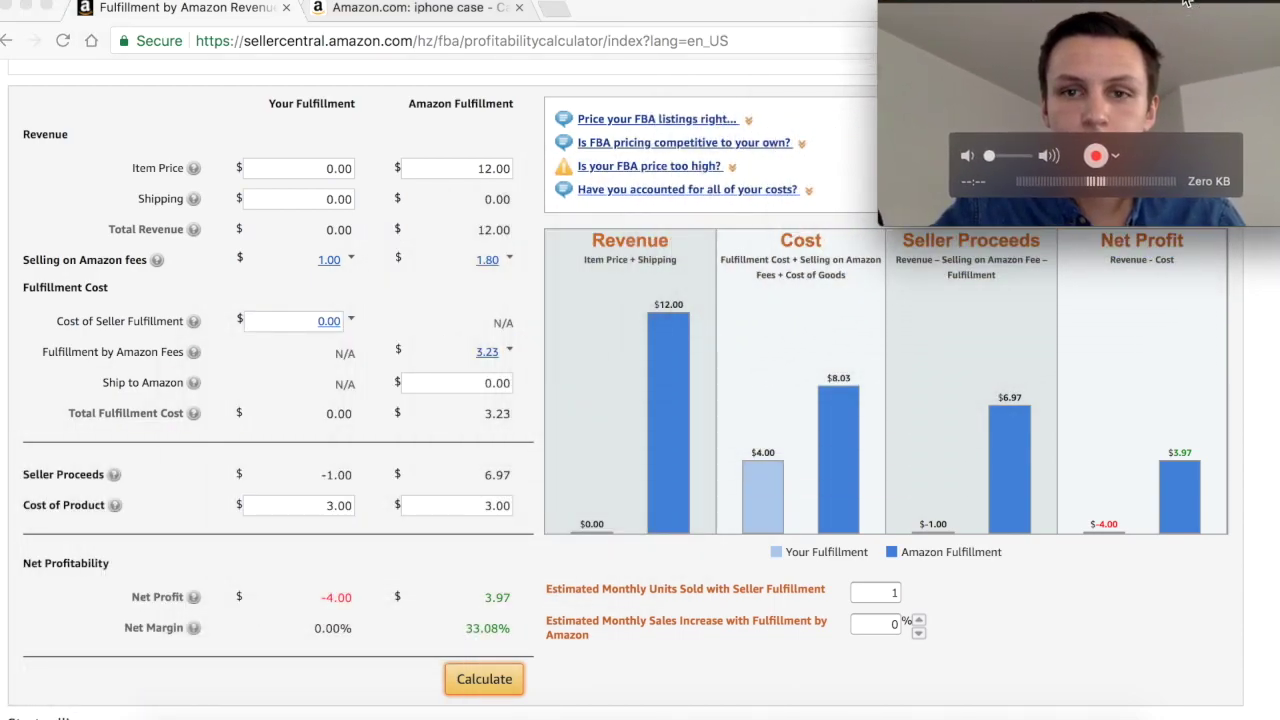
Switch to Calculator and subtract 2 from the 3.97 net profit
scroll(740, 362, "up", 1)
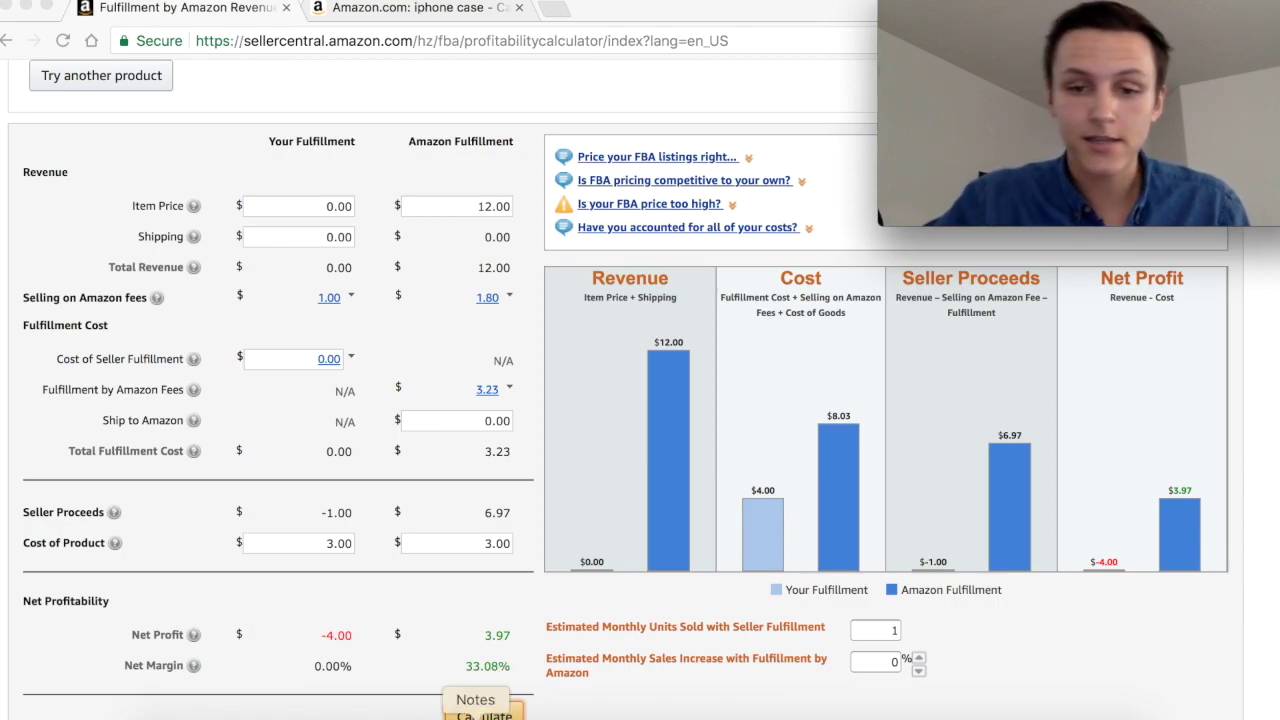
left_click(719, 712)
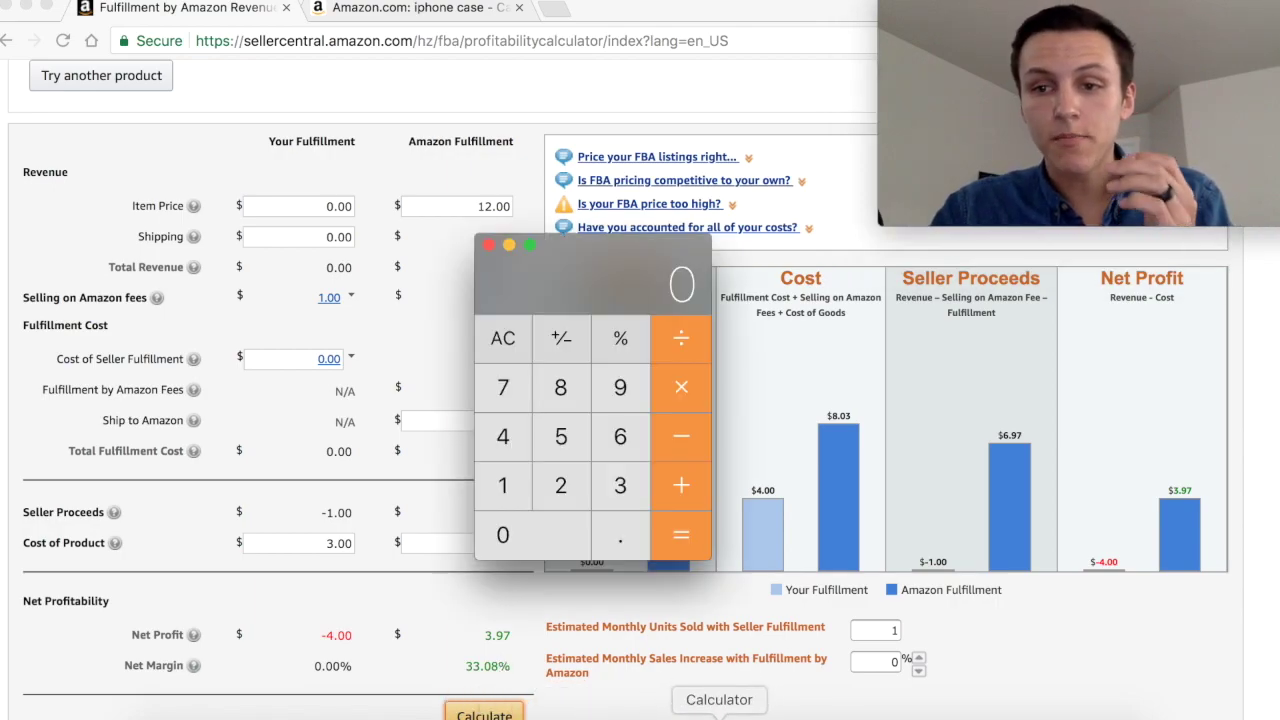
left_click(620, 485)
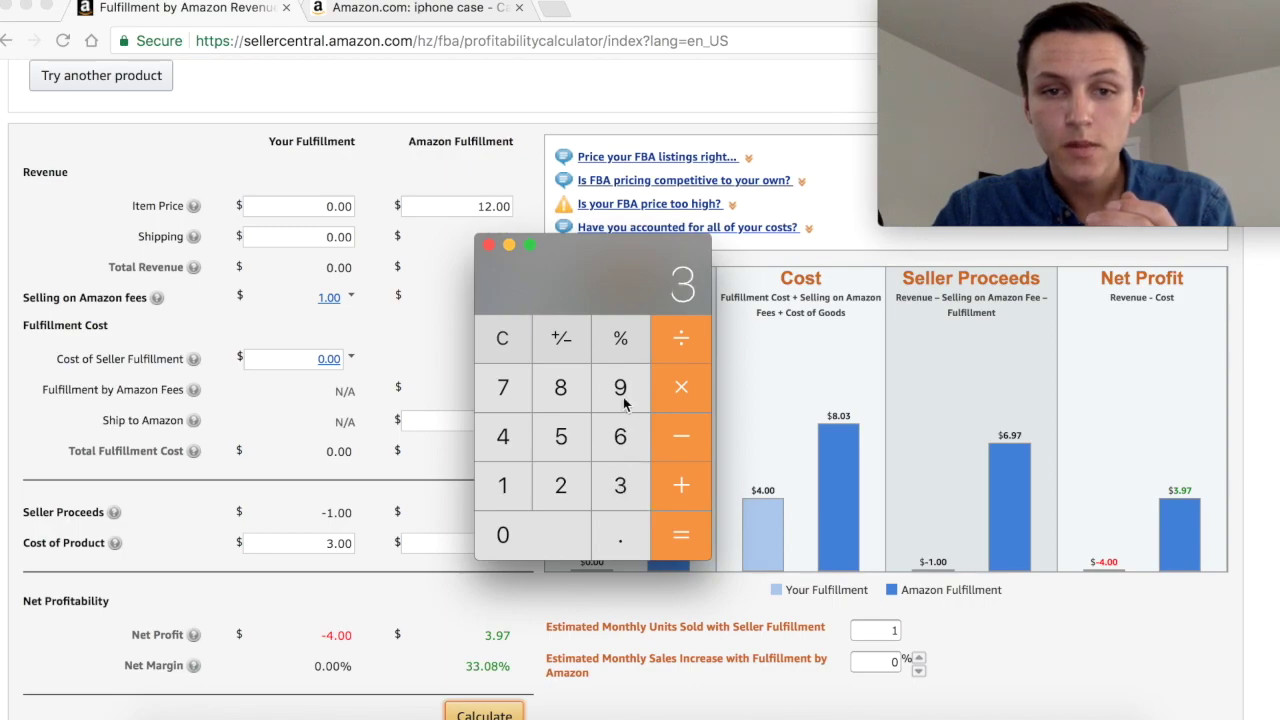
left_click(620, 555)
left_click(620, 387)
left_click(503, 387)
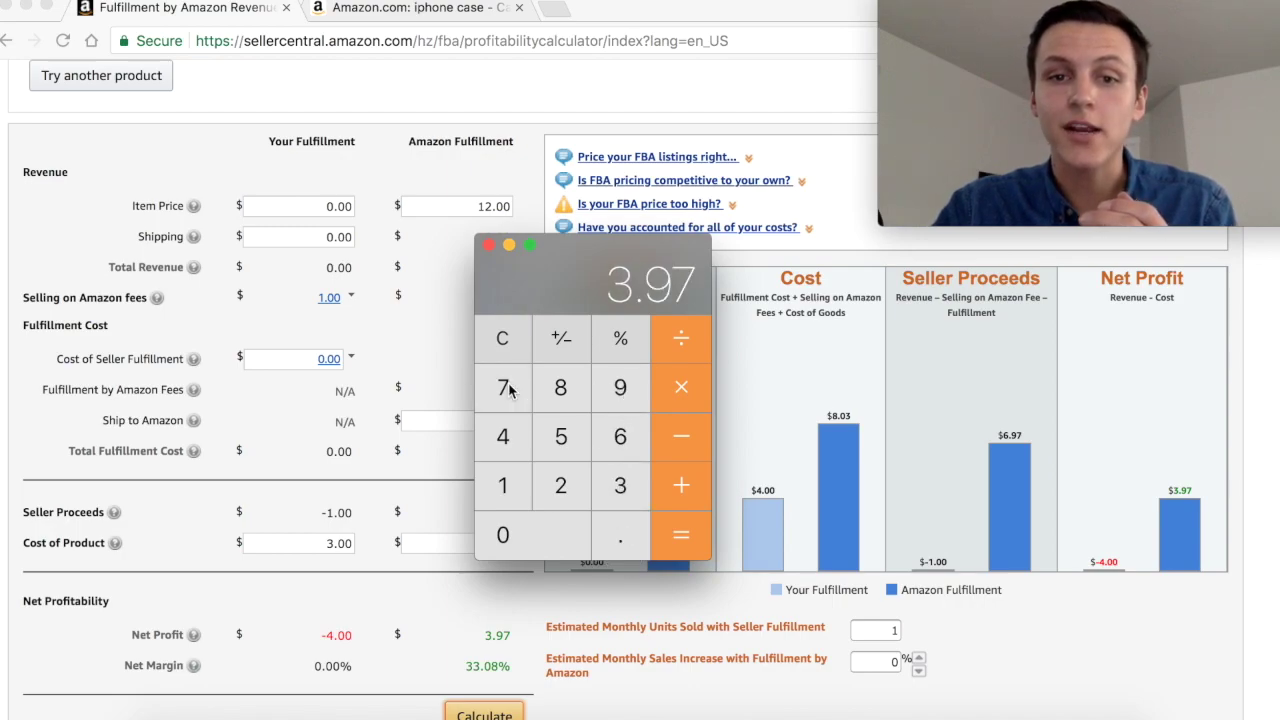
left_click(681, 440)
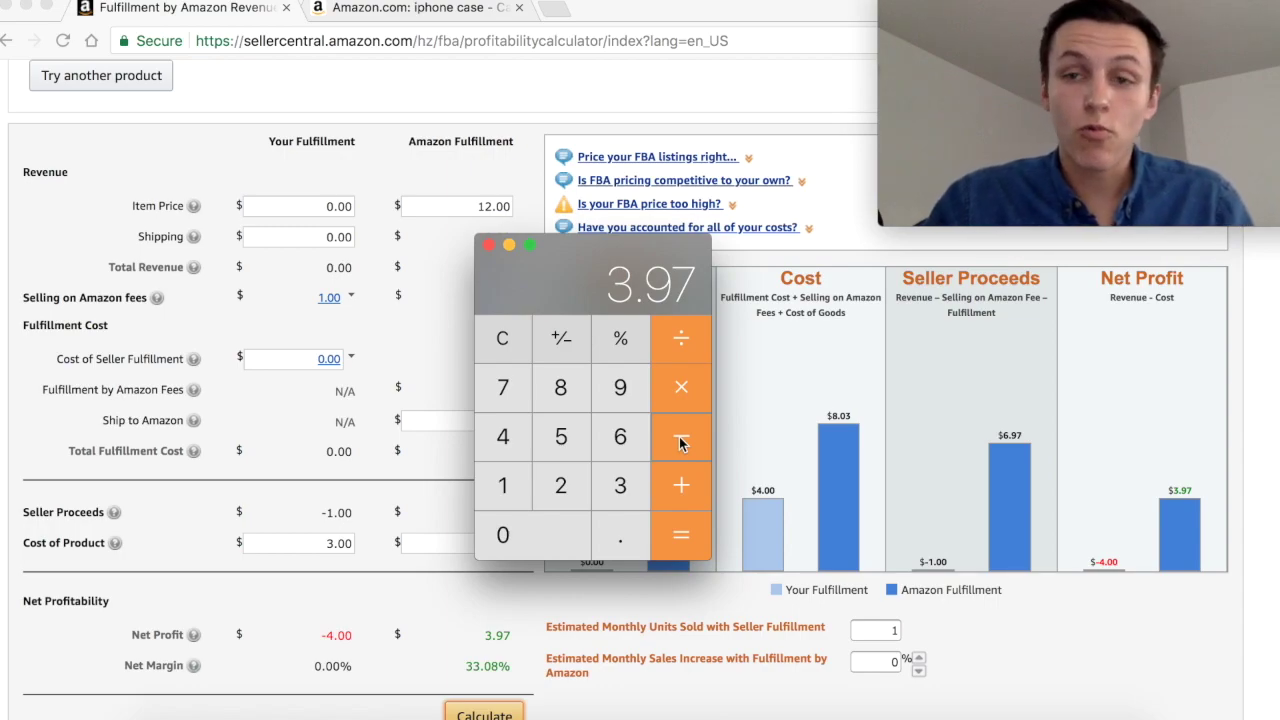
left_click(560, 485)
left_click(681, 535)
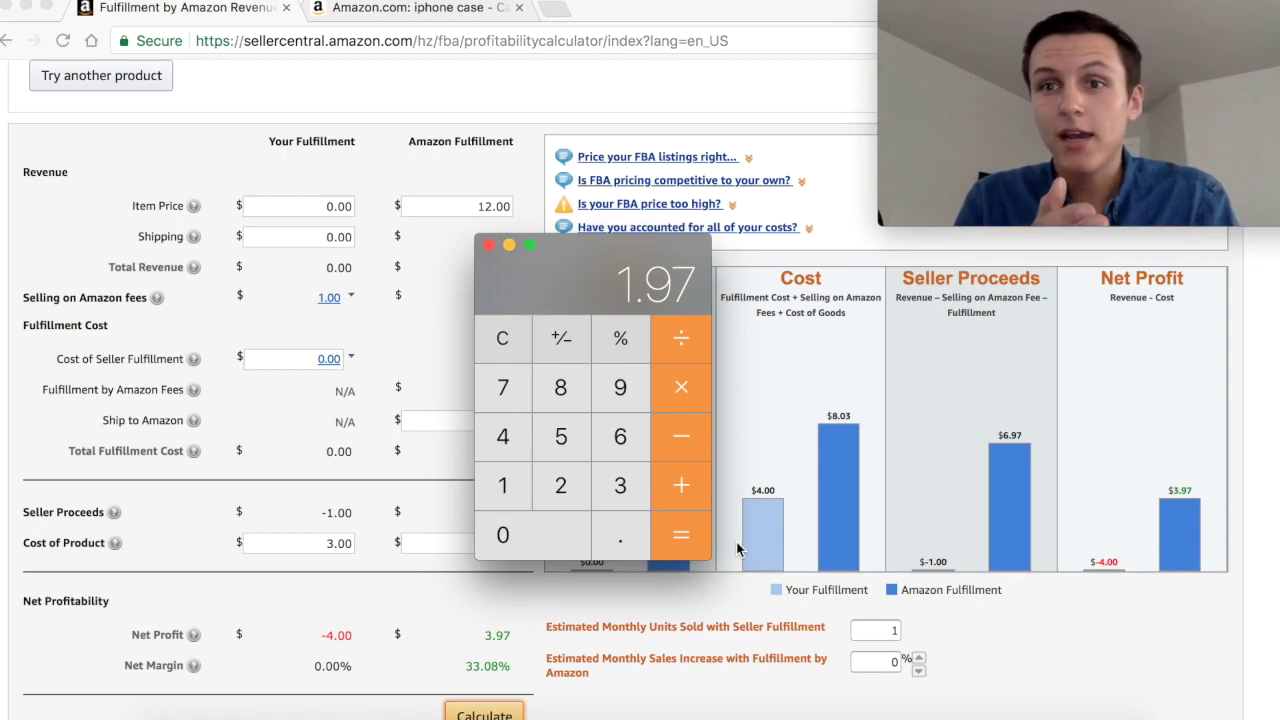
Clear the previous calculation and divide 2000 by 1.97
left_click(508, 343)
left_click(560, 487)
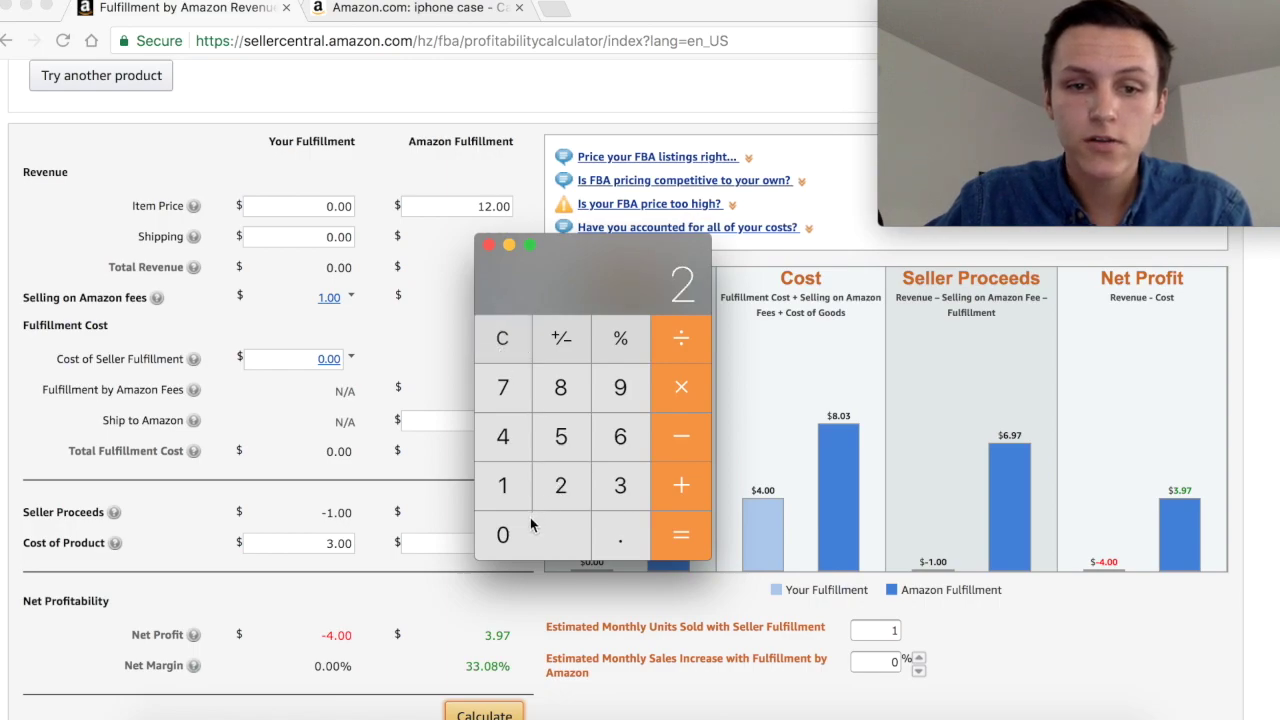
left_click(530, 520)
left_click(530, 520)
left_click(530, 520)
left_click(680, 340)
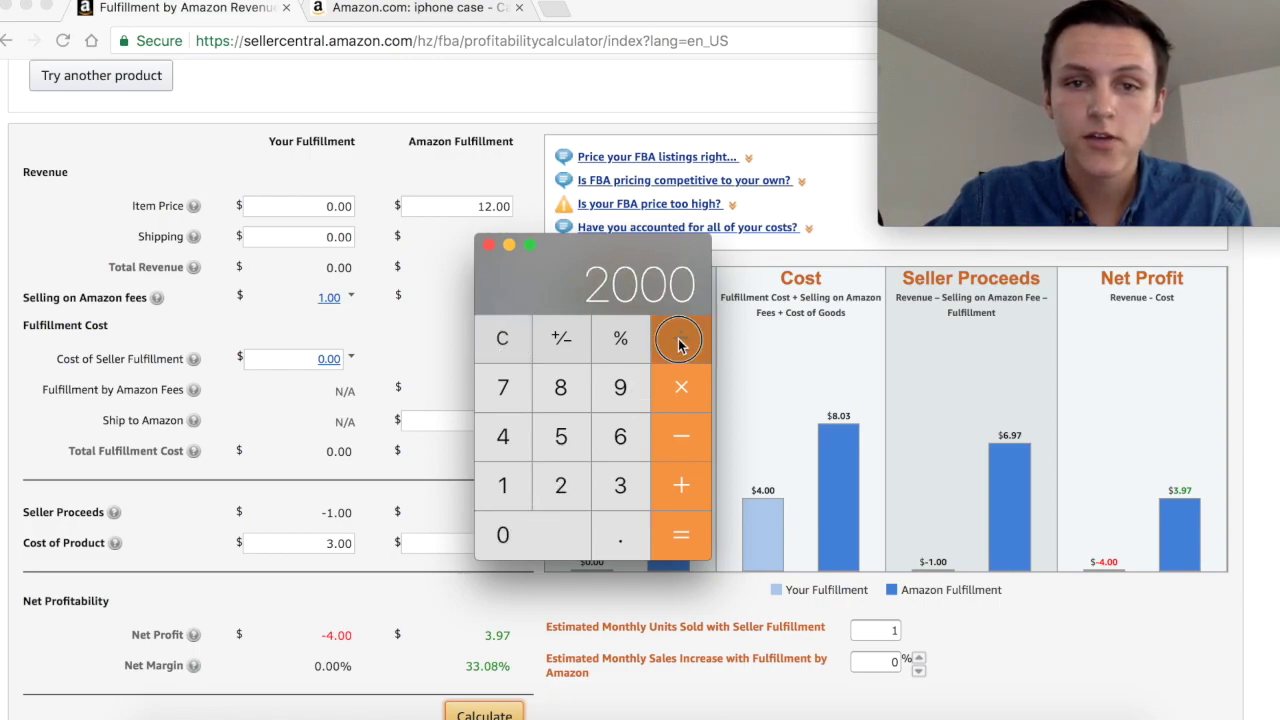
left_click(505, 483)
left_click(620, 535)
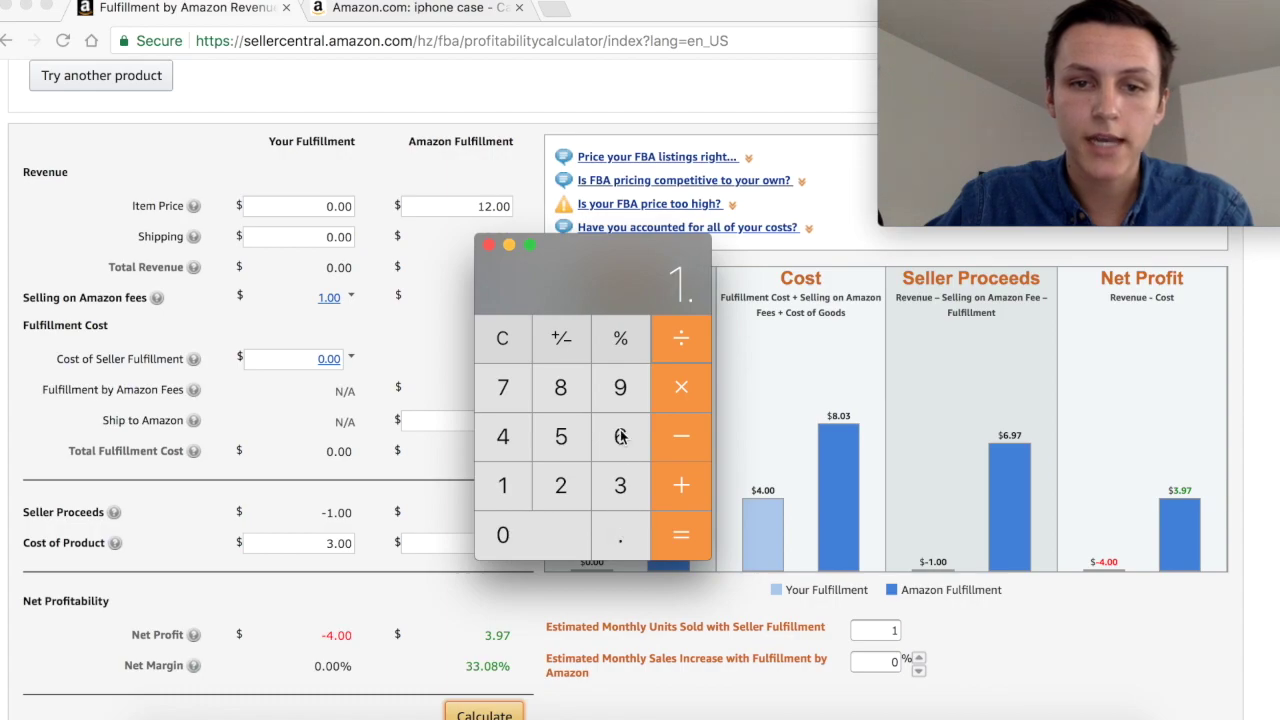
left_click(620, 390)
left_click(503, 388)
left_click(681, 525)
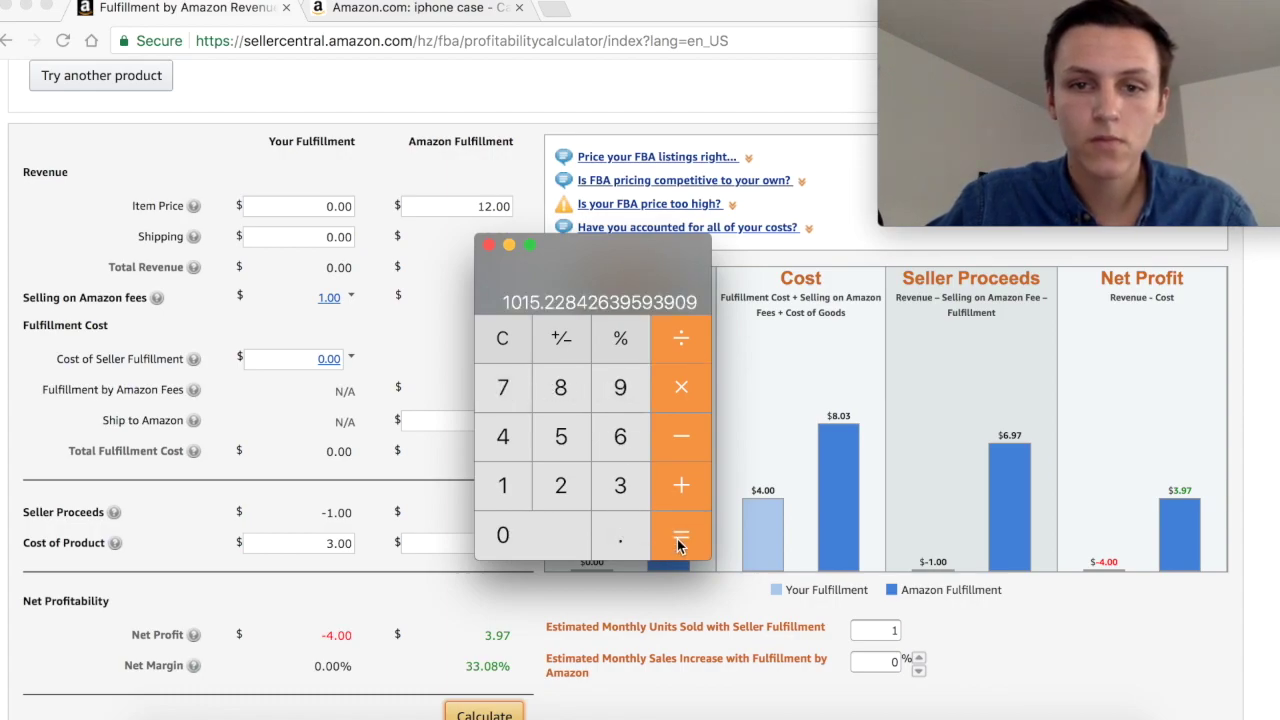